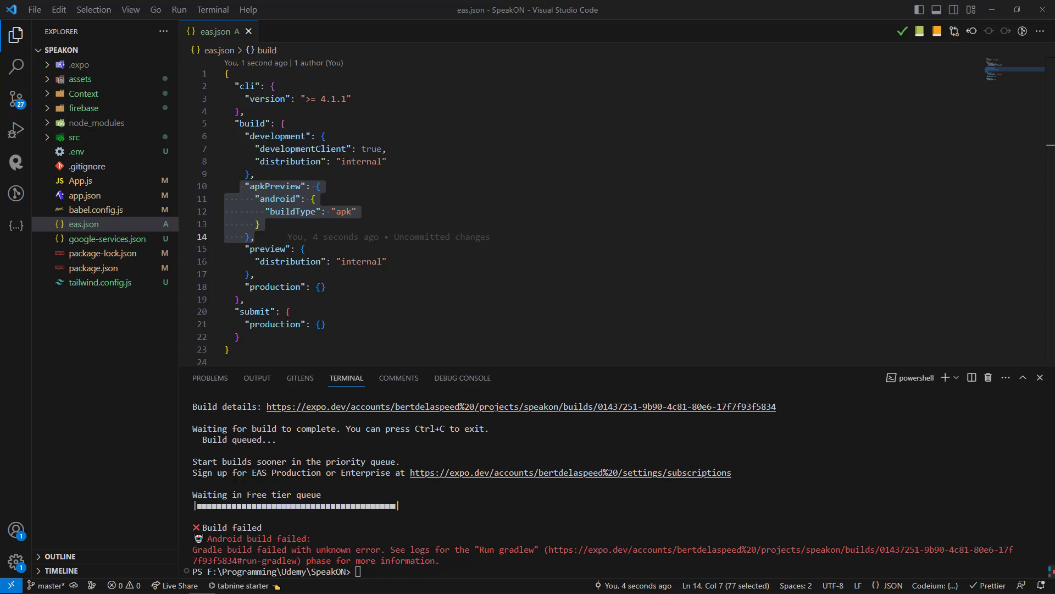
# Highlight the 'EAS Production' words in the failed Android build output.
pyautogui.moveTo(248, 472); pyautogui.dragTo(388, 472)
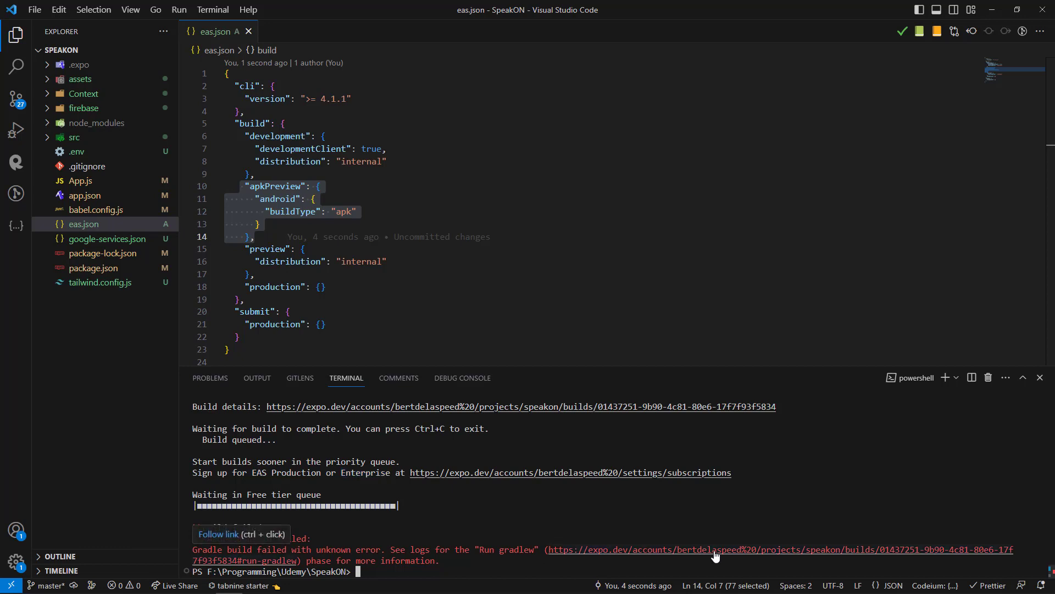
# Open the Gradle log and highlight the failing expo-splash-screen task on line 1053.
pyautogui.keyDown('ctrl'); pyautogui.click(713, 549); pyautogui.keyUp('ctrl')
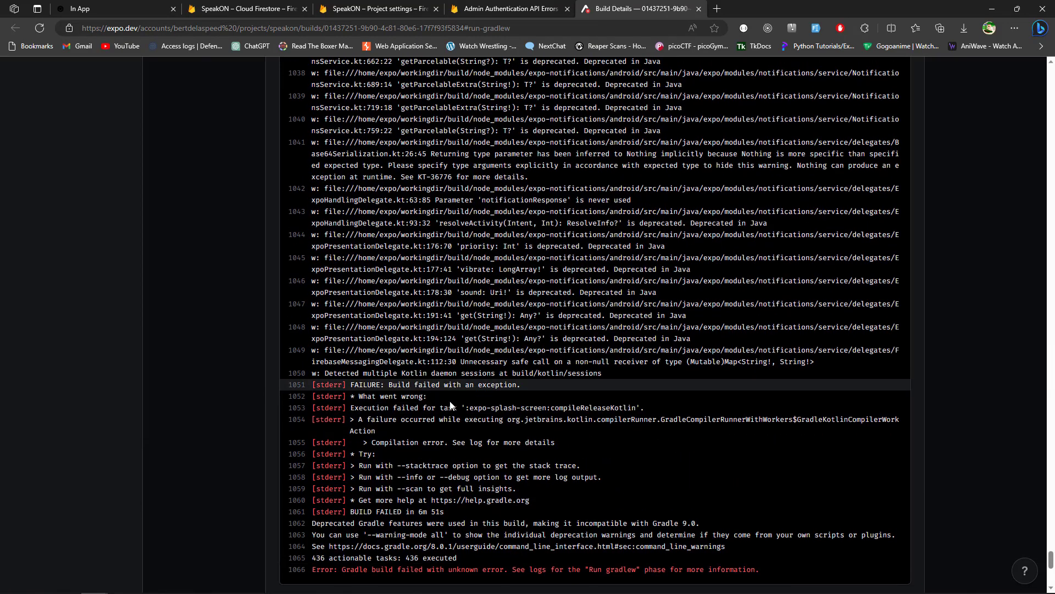
pyautogui.moveTo(468, 409); pyautogui.dragTo(550, 409)
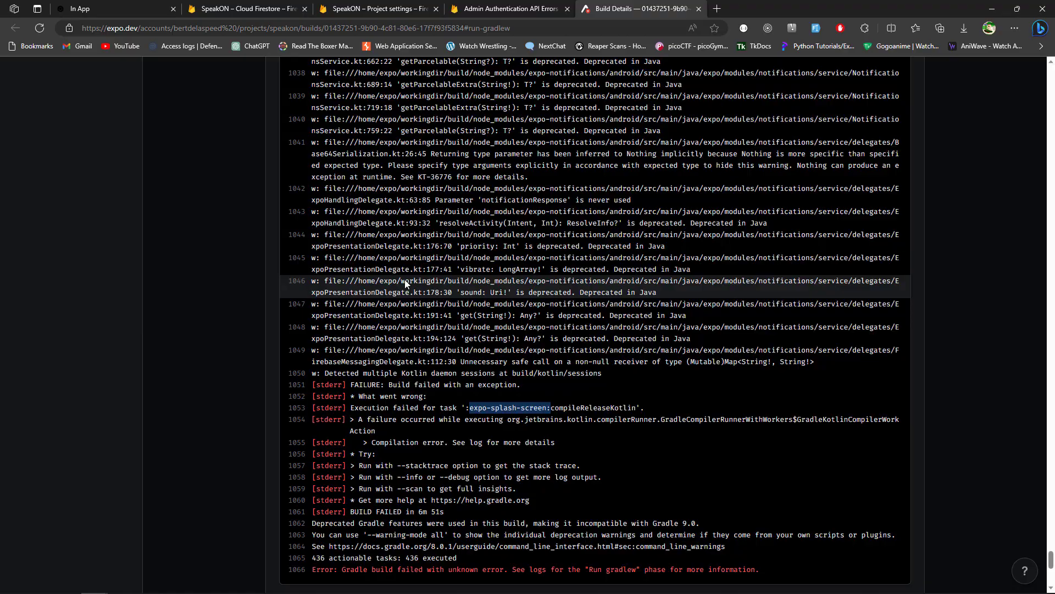
pyautogui.hotkey('alt', 'Tab')
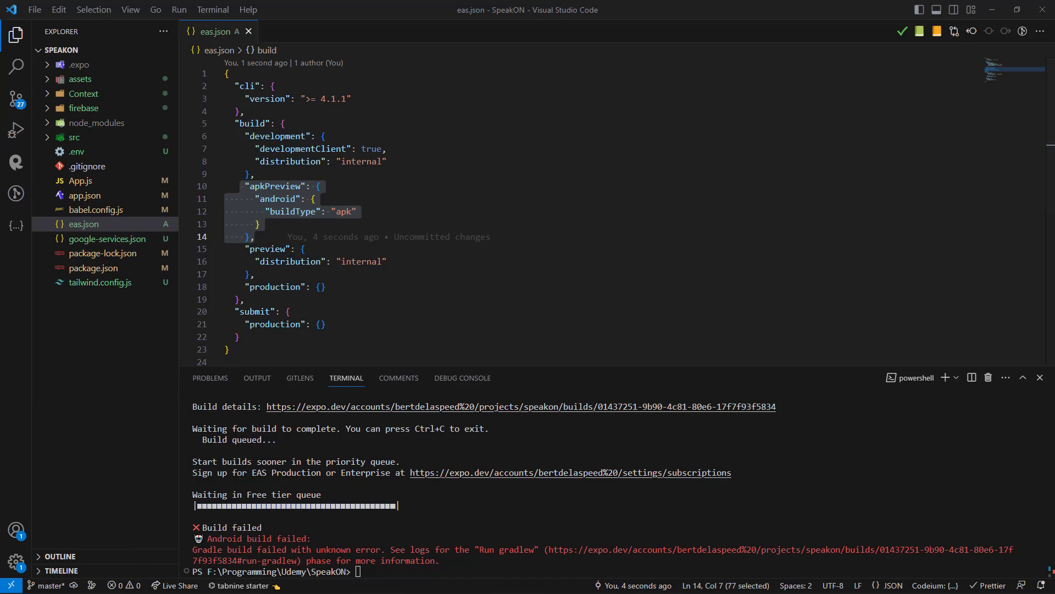
pyautogui.hotkey('alt', 'Tab')
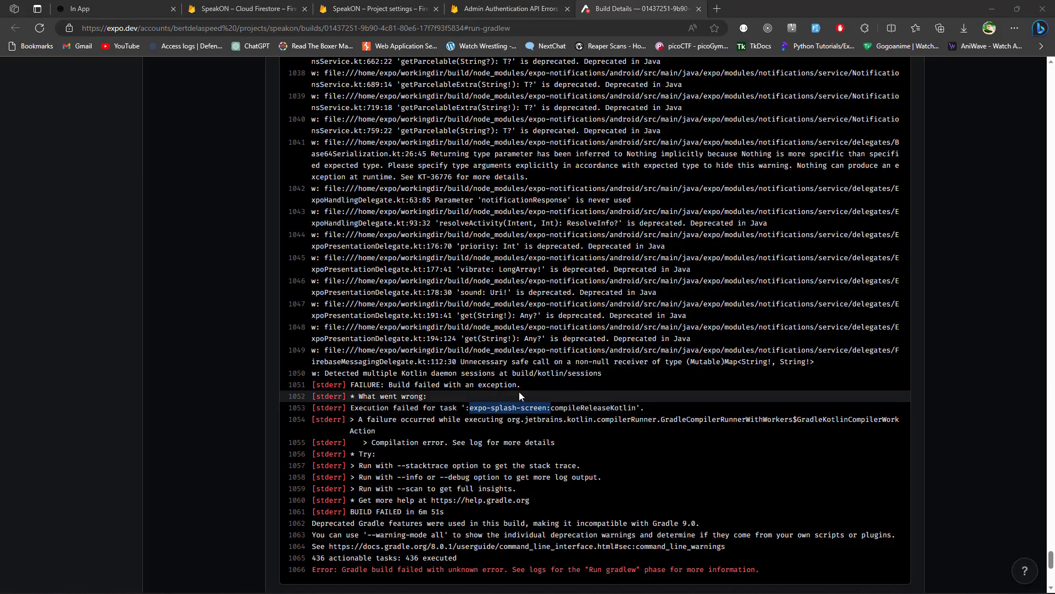
pyautogui.hotkey('alt', 'Tab')
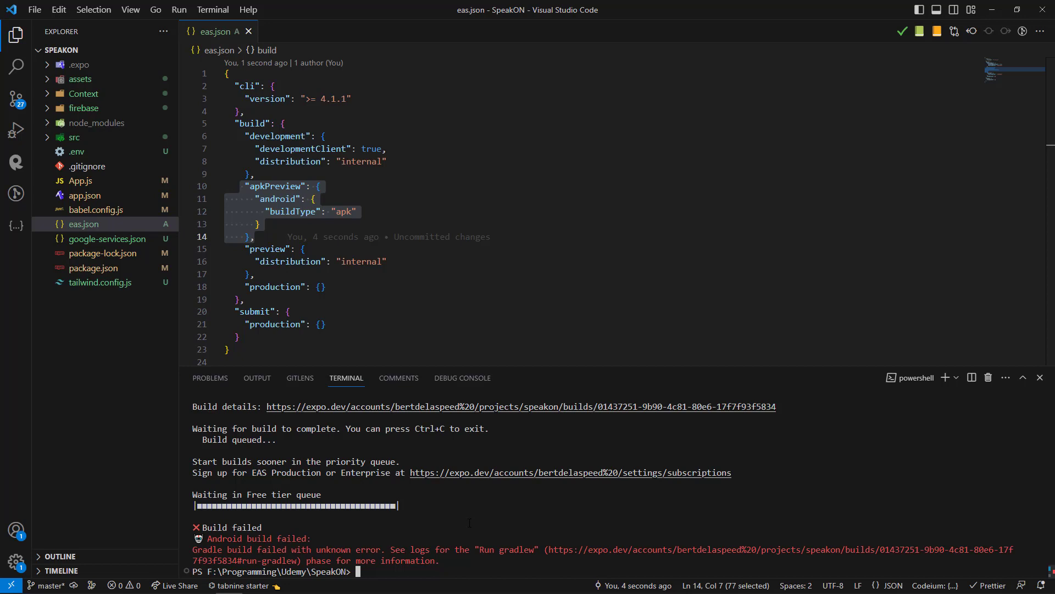
# Clear the recalled build command, attempt 'eas prebuild', then run 'npx expo prebuild'.
pyautogui.press('Up')
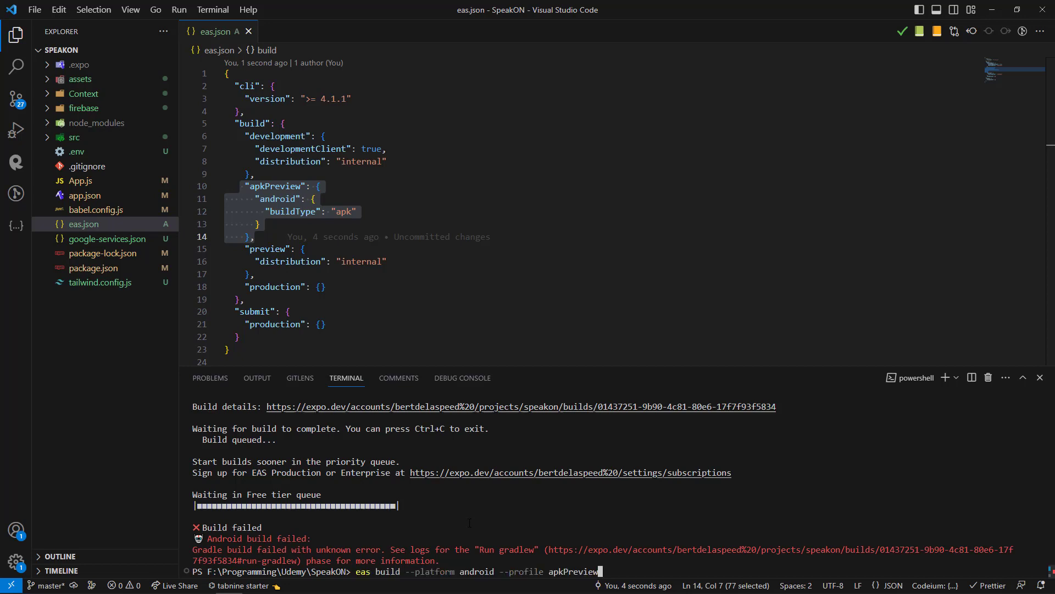
pyautogui.press('BackSpace')
pyautogui.press('BackSpace')
pyautogui.press('BackSpace')
pyautogui.press('BackSpace')
pyautogui.press('BackSpace')
pyautogui.press('BackSpace')
pyautogui.press('BackSpace')
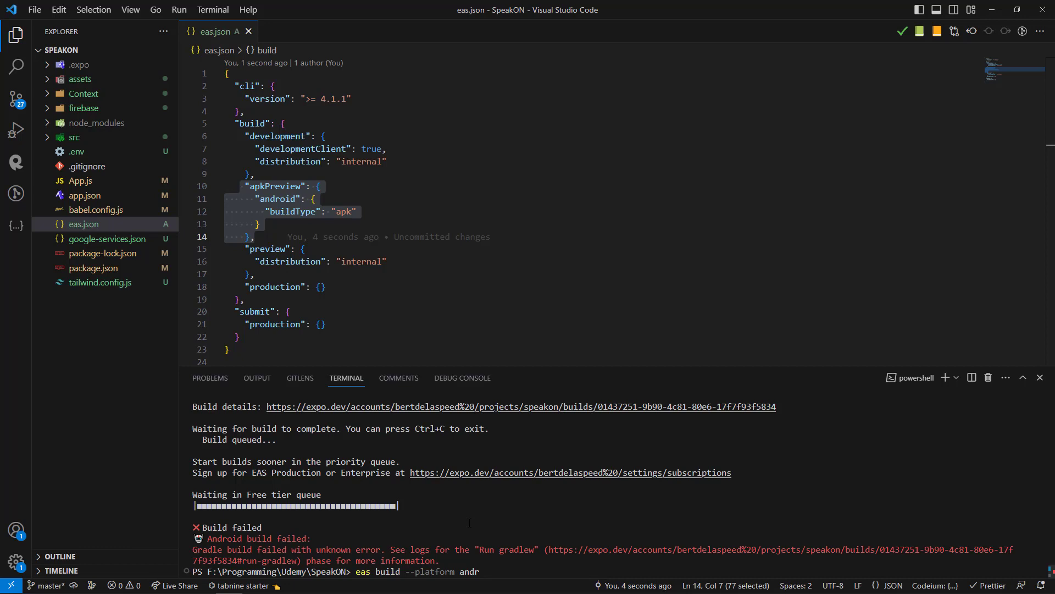
pyautogui.press('BackSpace')
pyautogui.press('BackSpace')
pyautogui.press('BackSpace')
pyautogui.press('BackSpace')
pyautogui.press('BackSpace')
pyautogui.press('BackSpace')
pyautogui.write('s')
pyautogui.write(' prebuild')
pyautogui.press('Return')
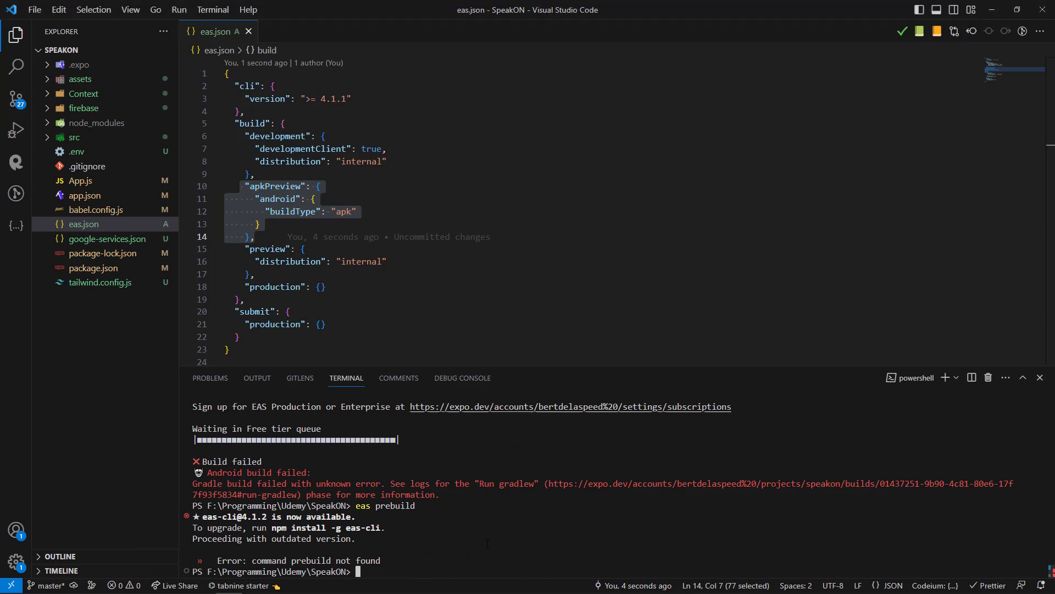
pyautogui.write('npx expo ')
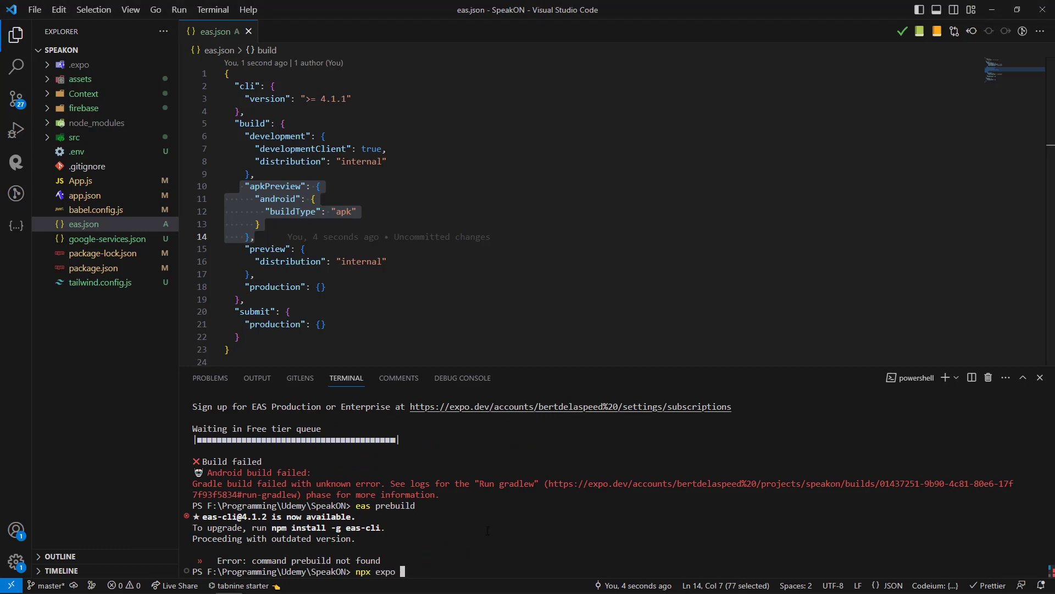
pyautogui.write('prebuild')
pyautogui.press('Return')
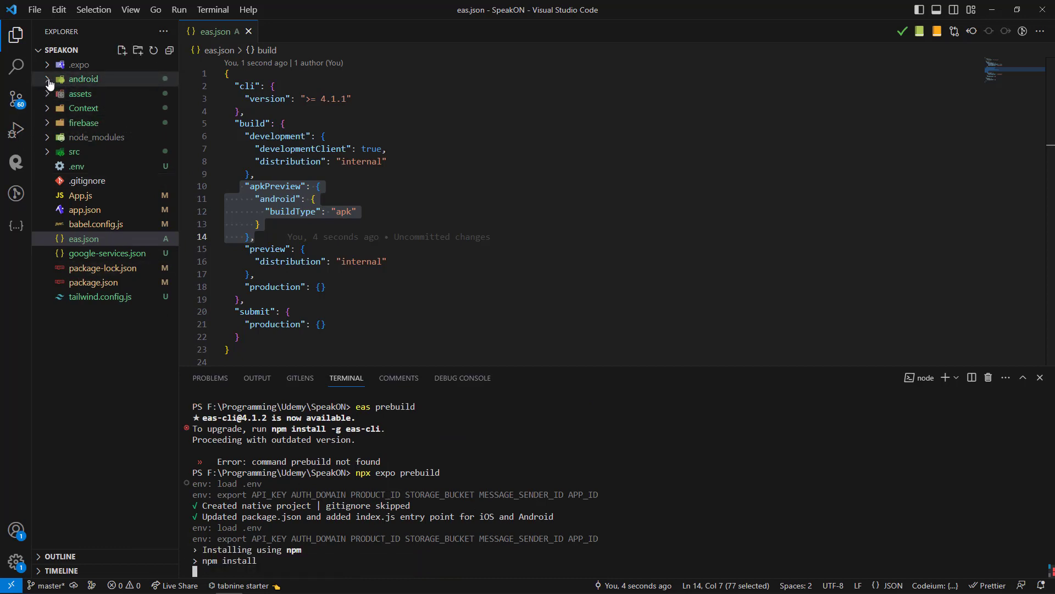
# Expand the generated android folder and open its build.gradle, placing the cursor on line 24.
pyautogui.click(83, 78)
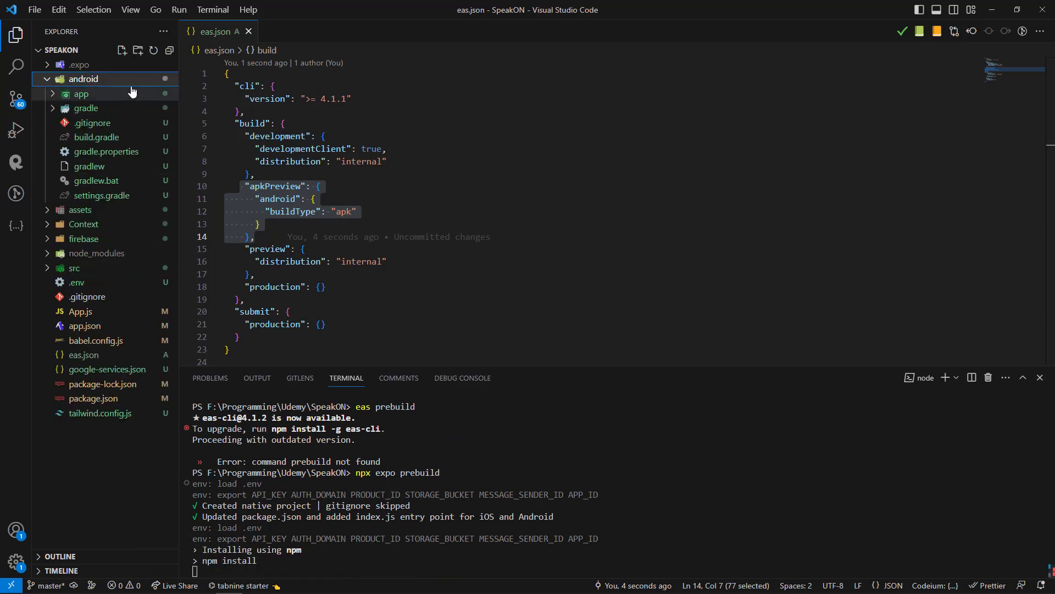
pyautogui.click(96, 137)
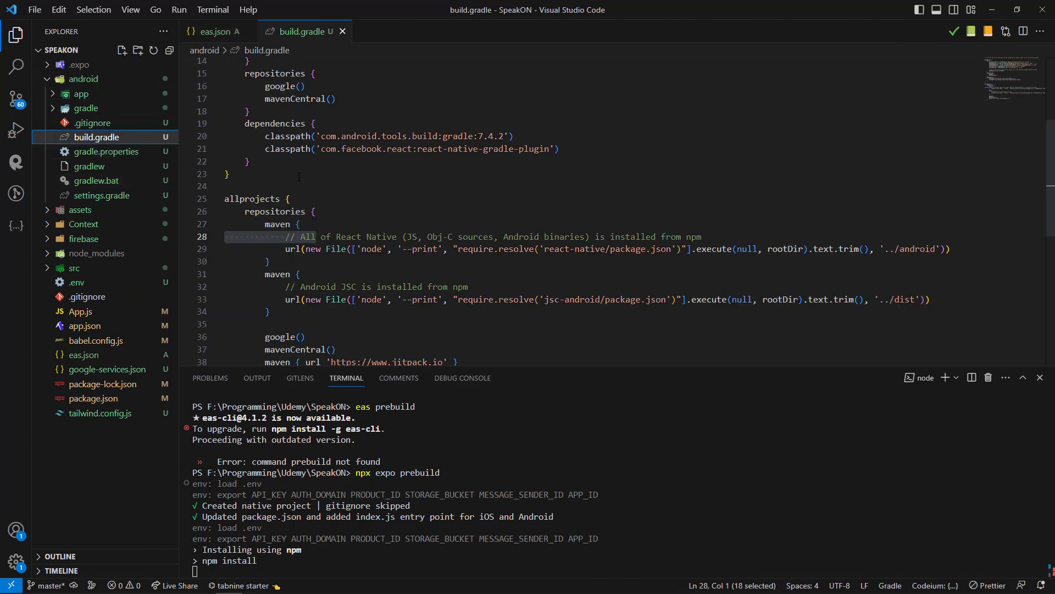
pyautogui.scroll(2, 300, 176)
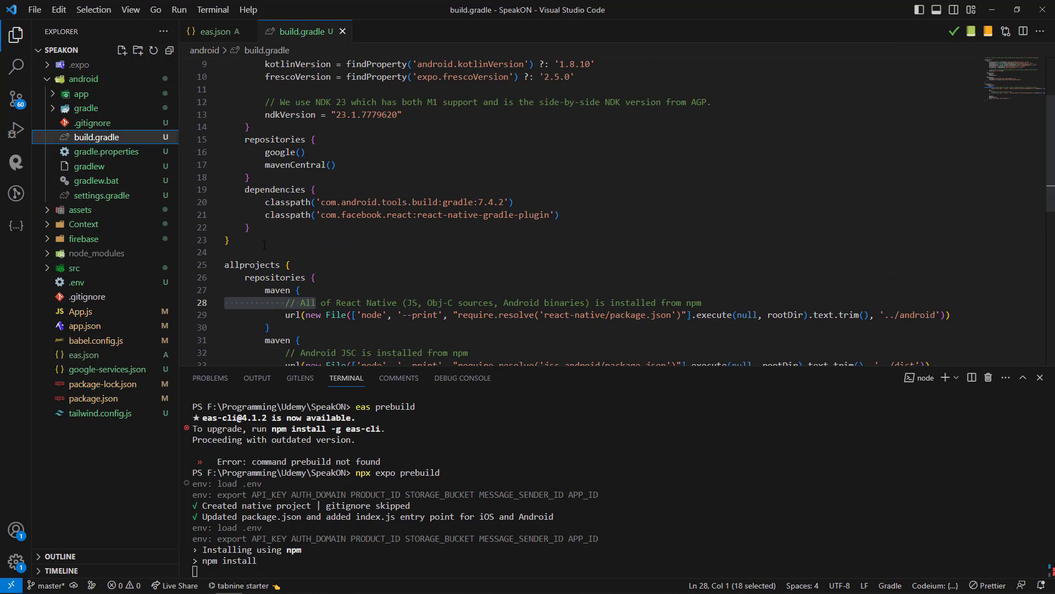
pyautogui.click(243, 252)
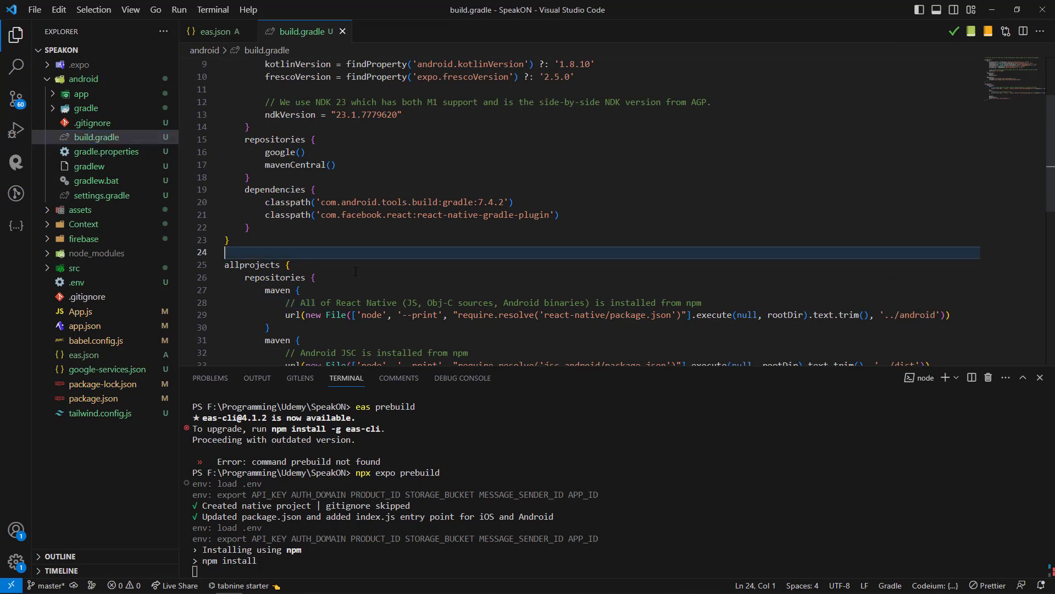
# Copy 'expo-splash-screen' from the EAS log and search the whole project for it.
pyautogui.moveTo(220, 198)
pyautogui.hotkey('ctrl', 'shift', 'f')
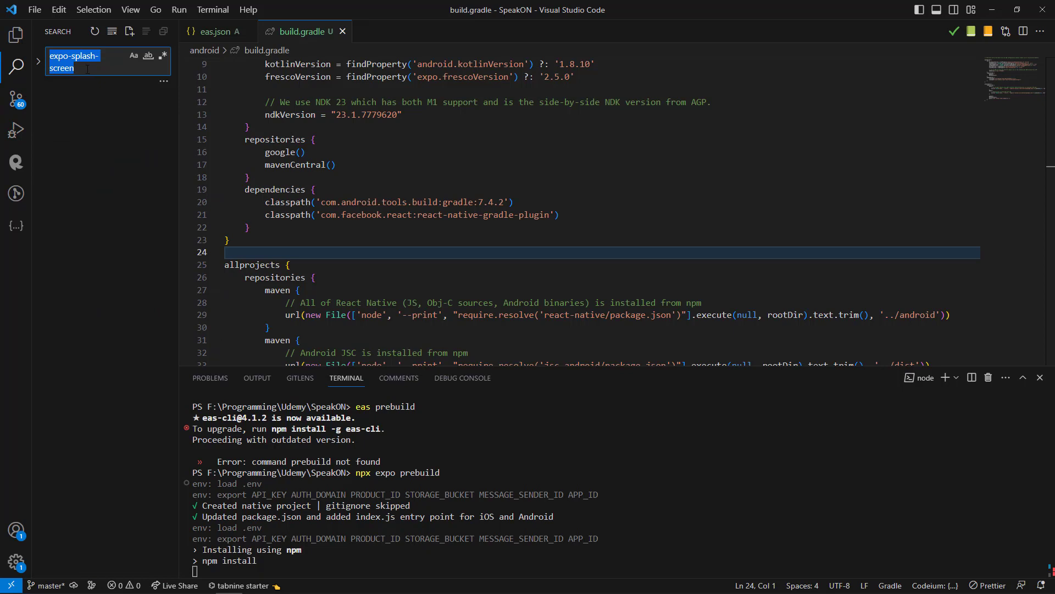
pyautogui.hotkey('alt', 'Tab')
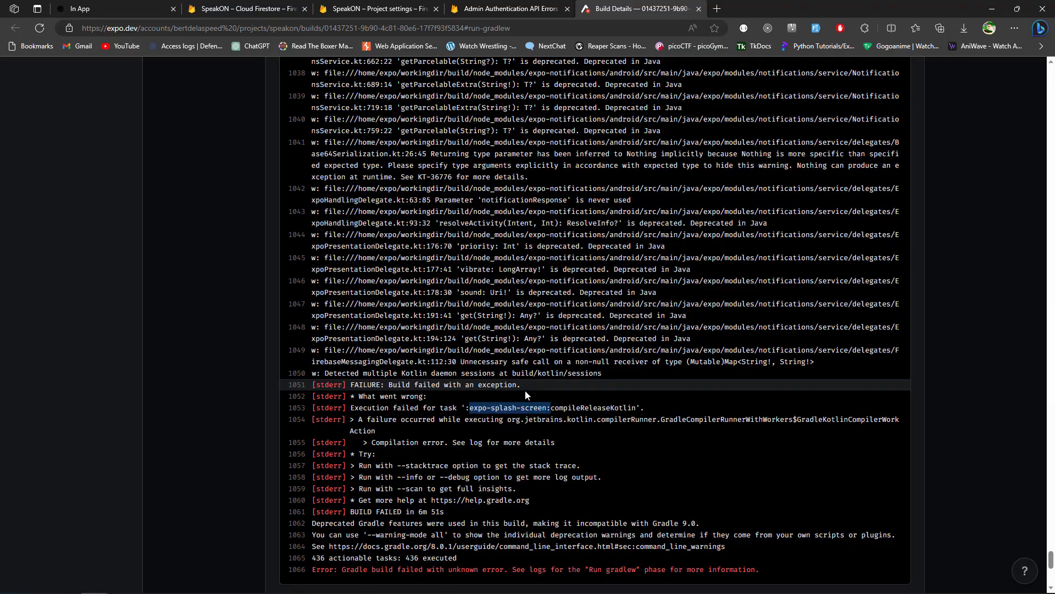
pyautogui.hotkey('alt', 'Tab')
pyautogui.hotkey('alt', 'Tab')
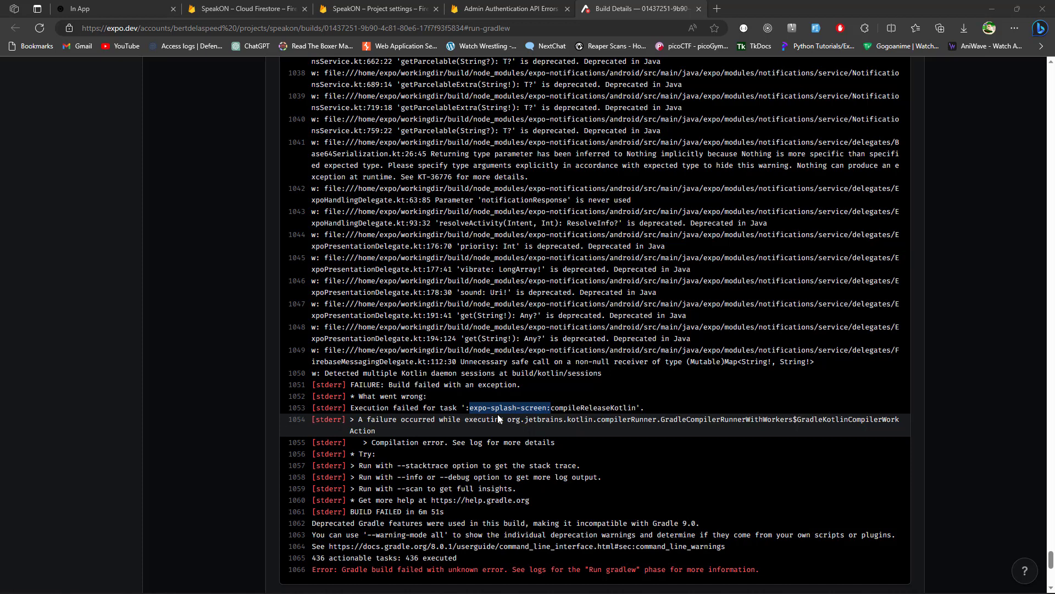
pyautogui.hotkey('alt', 'Tab')
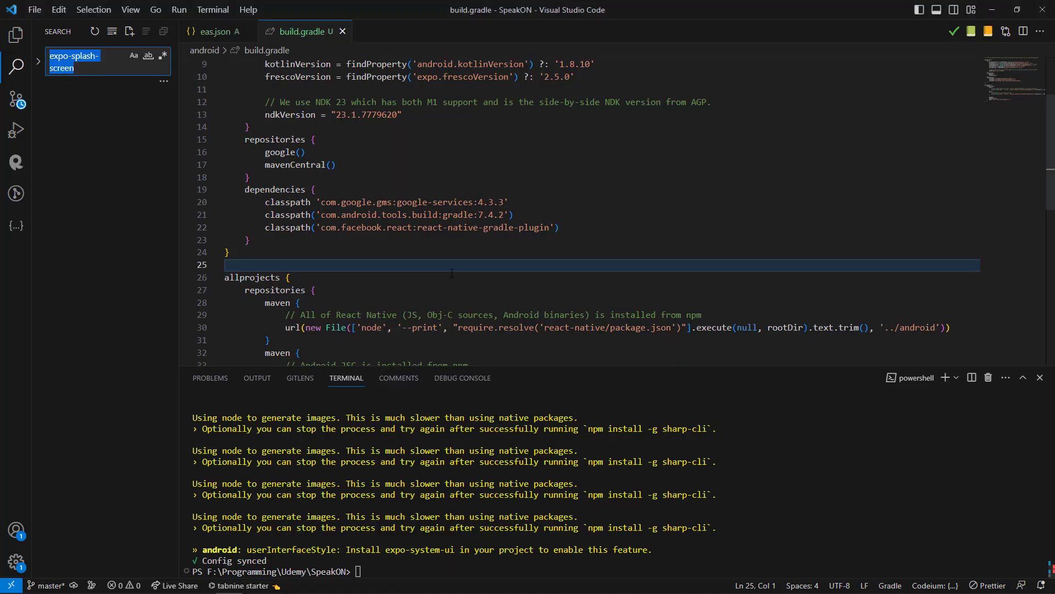
pyautogui.click(74, 62)
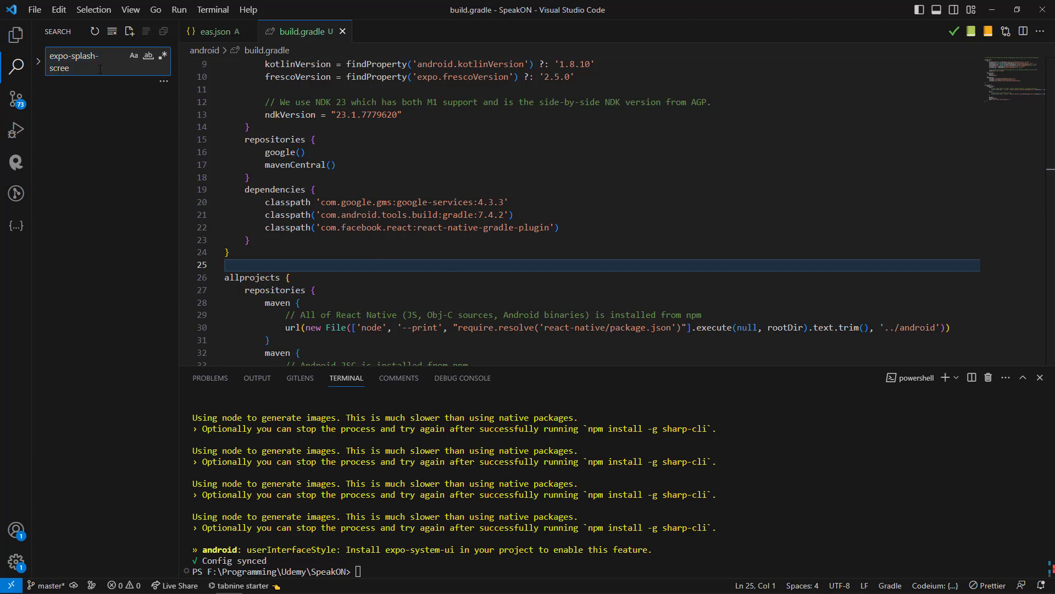
pyautogui.press('Return')
pyautogui.write('n')
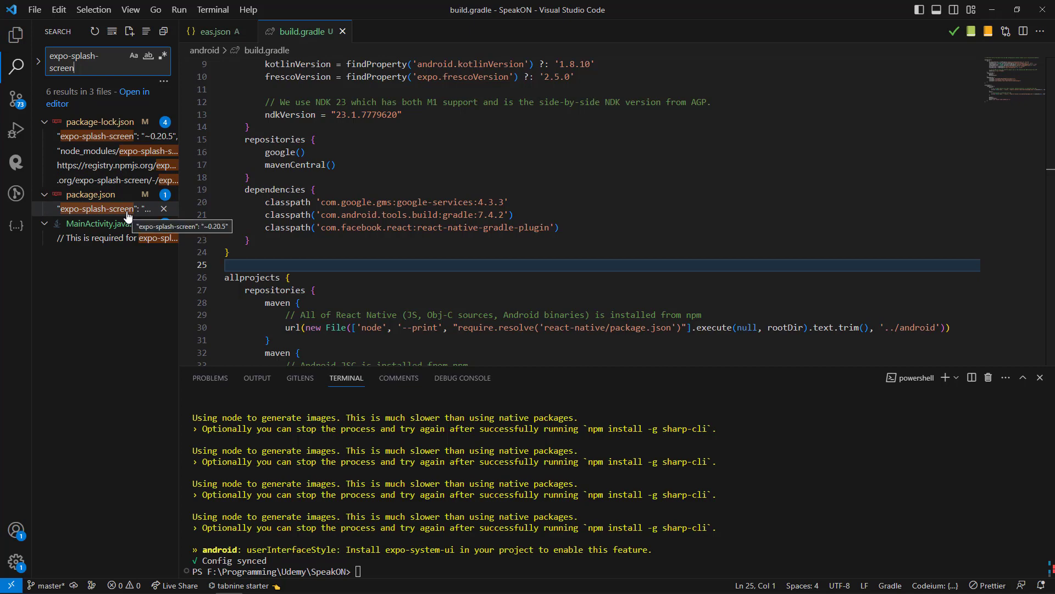
# Delete the expo-splash-screen dependency from package.json, fix the tailwindcss trailing comma, and save.
pyautogui.click(98, 209)
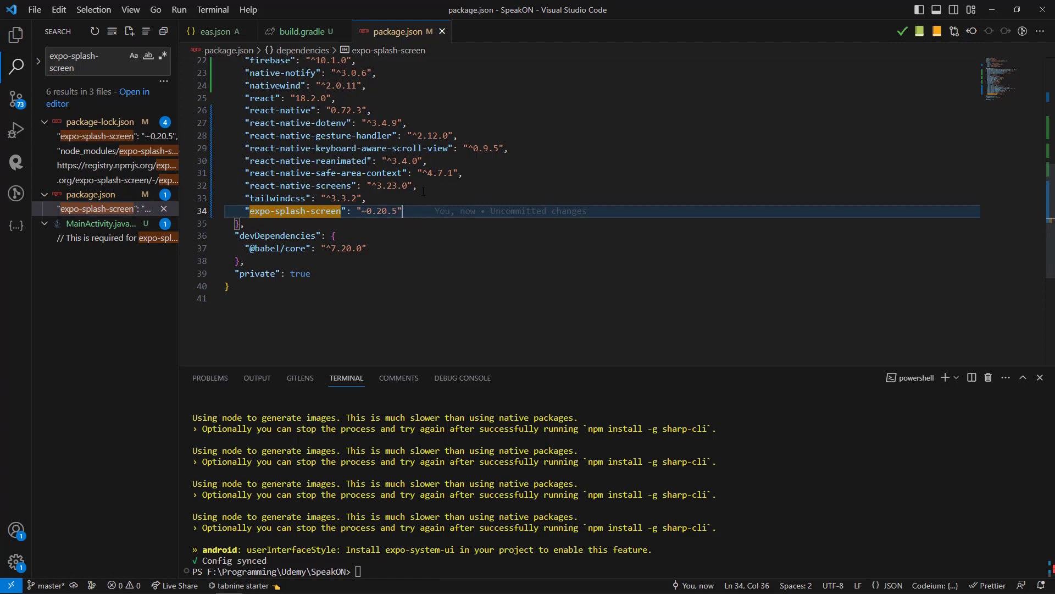
pyautogui.hotkey('ctrl', 'shift', 'k')
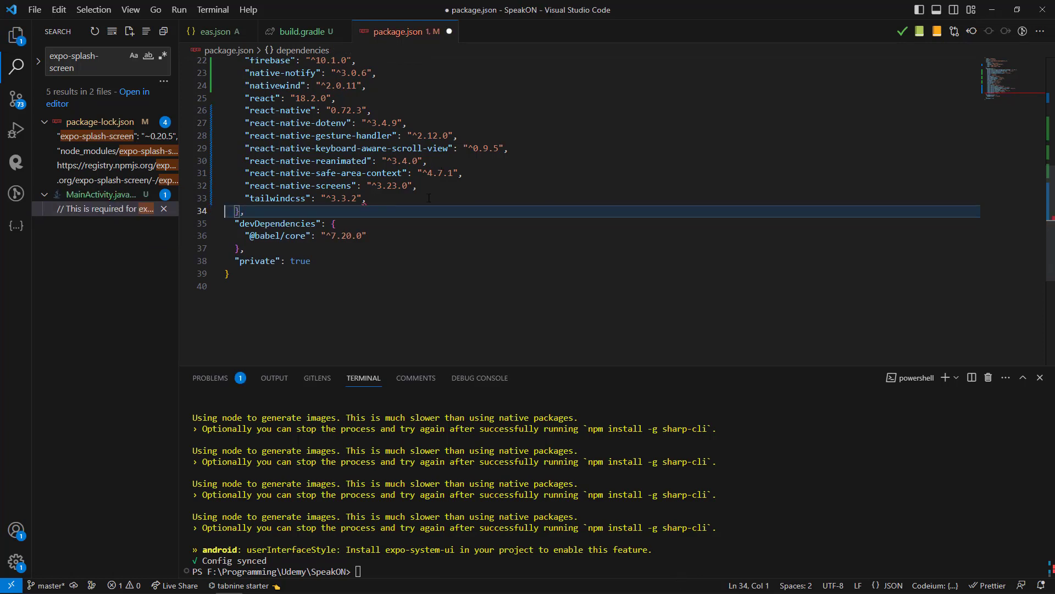
pyautogui.press('BackSpace')
pyautogui.press('BackSpace')
pyautogui.press('Return')
pyautogui.hotkey('ctrl', 's')
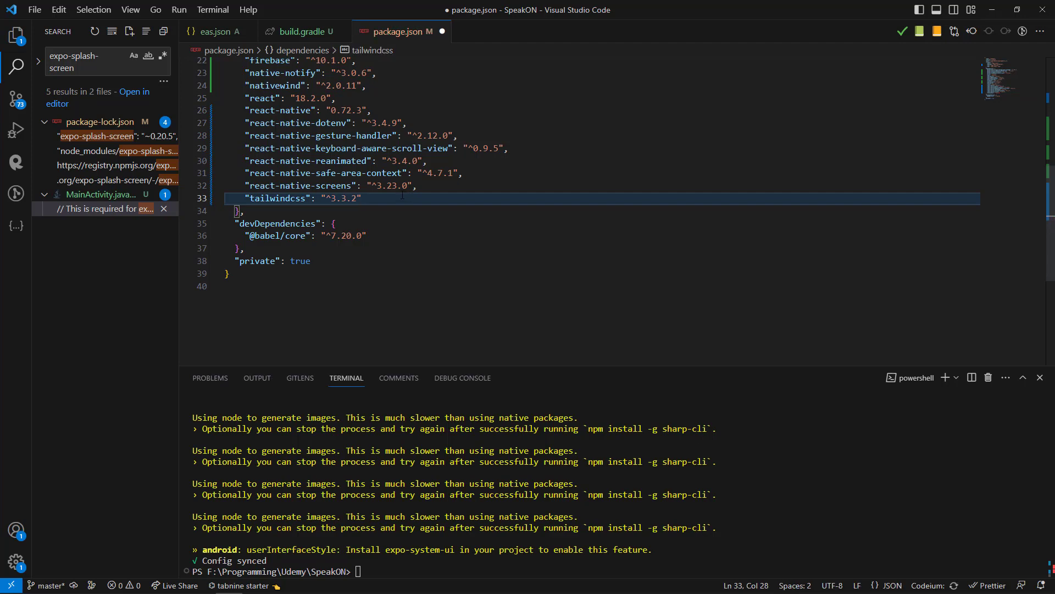
# Remove expo-splash-screen's line and node_modules block from package-lock.json, then view MainActivity.java's match.
pyautogui.click(99, 136)
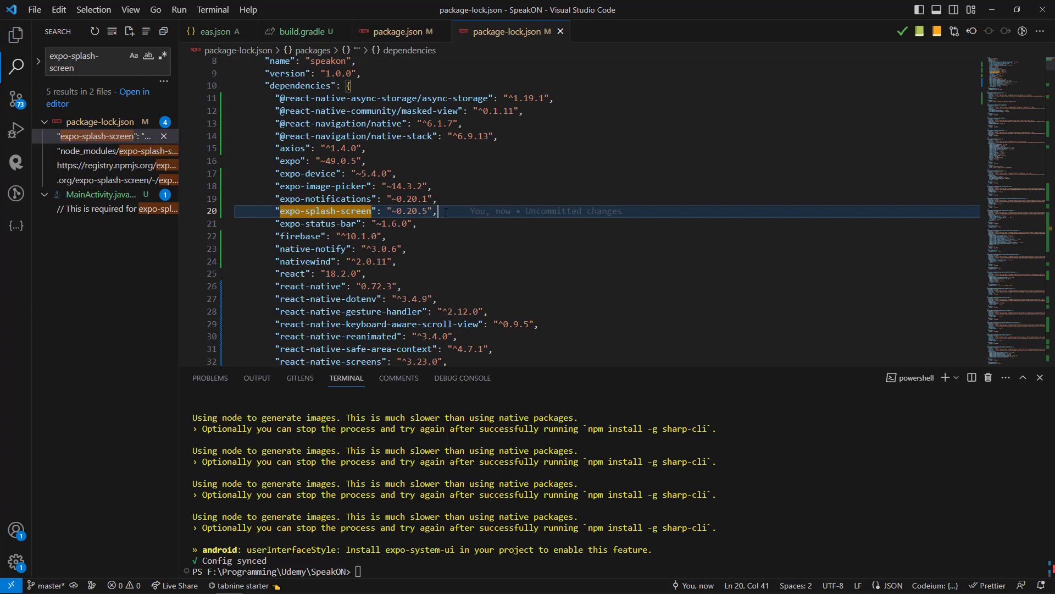
pyautogui.hotkey('ctrl', 'shift', 'k')
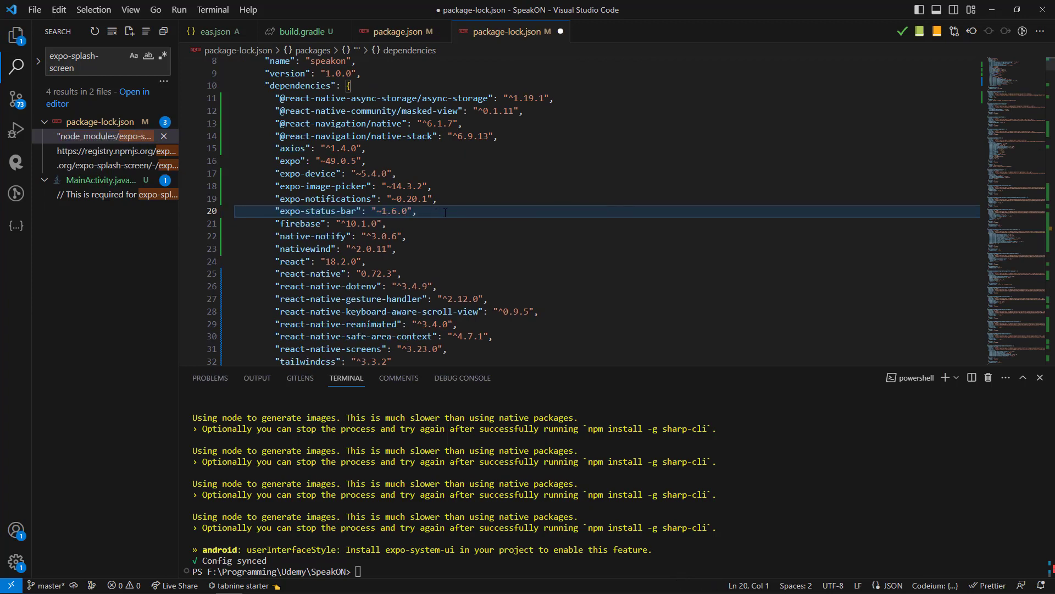
pyautogui.click(105, 136)
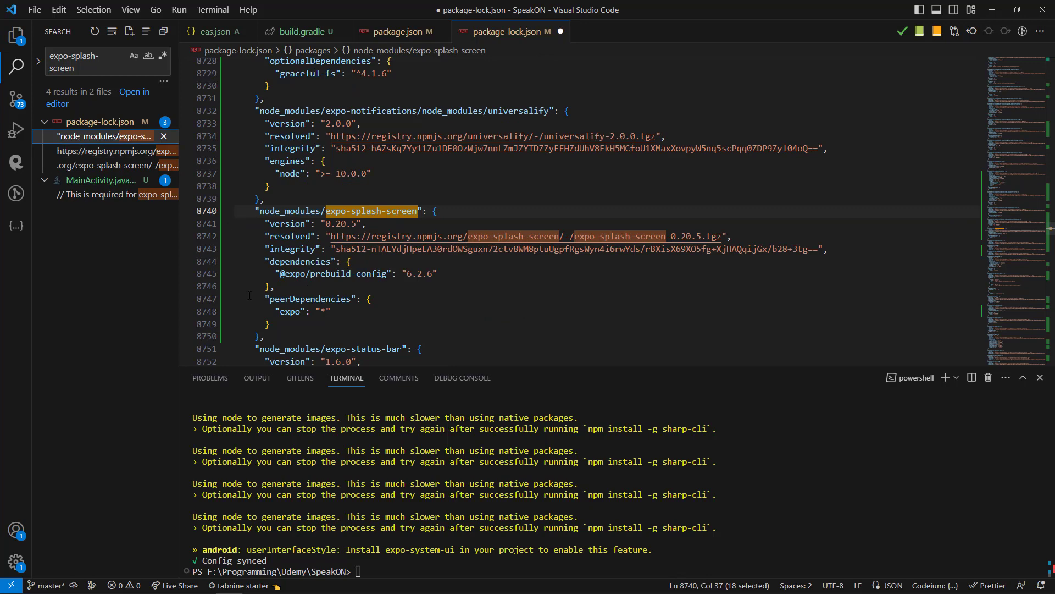
pyautogui.click(436, 211)
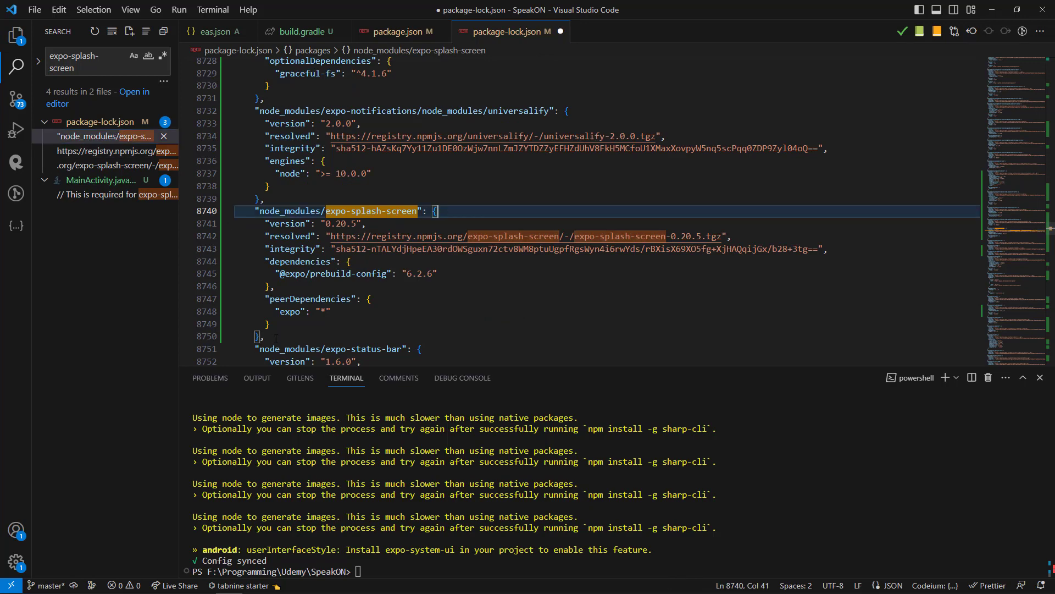
pyautogui.hotkey('shift', 'Down')
pyautogui.hotkey('shift', 'Down')
pyautogui.hotkey('shift', 'Down')
pyautogui.press('Delete')
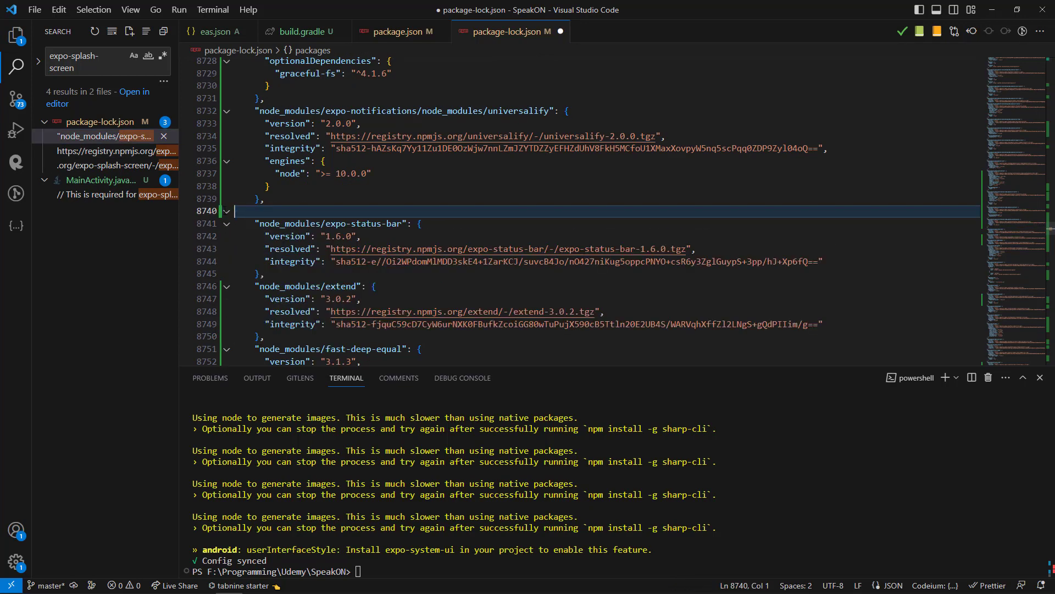
pyautogui.click(119, 140)
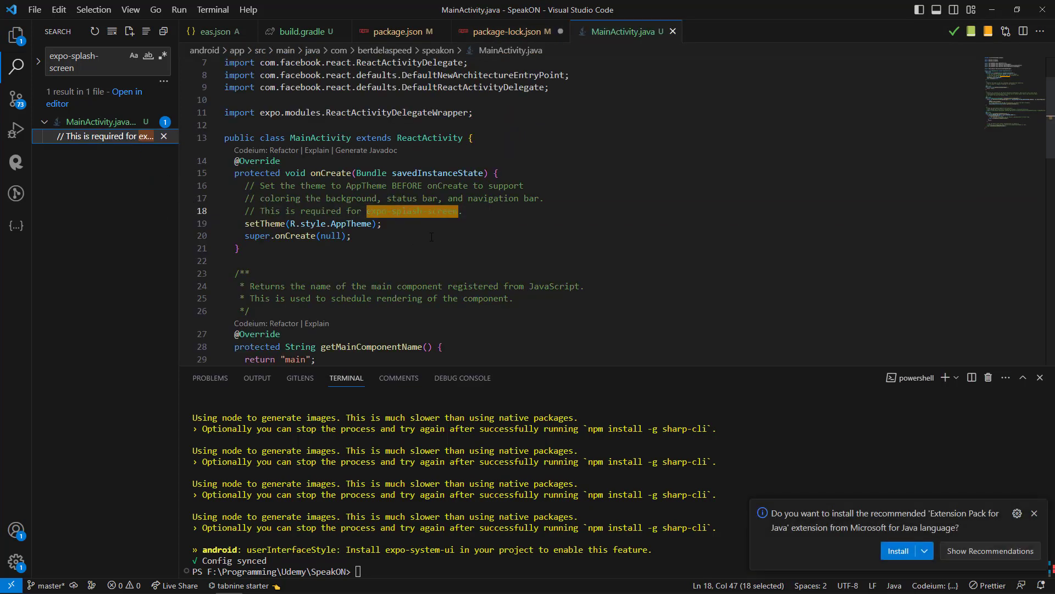
# Recall 'eas build --platform android --profile apkPreview' in the terminal and dismiss the Java extension suggestion.
pyautogui.moveTo(355, 236); pyautogui.dragTo(239, 249)
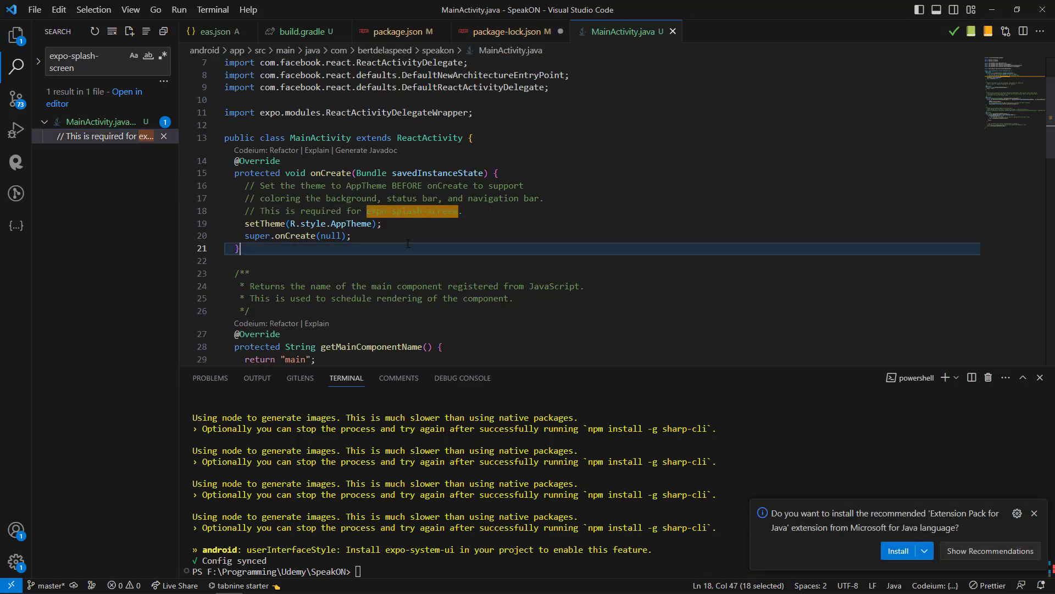
pyautogui.click(511, 32)
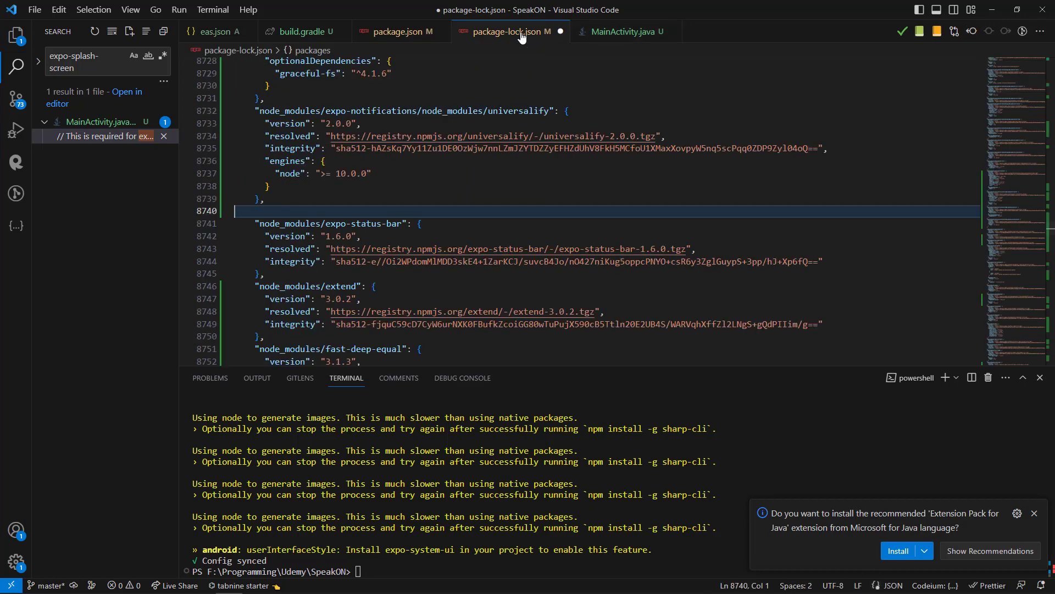
pyautogui.click(398, 31)
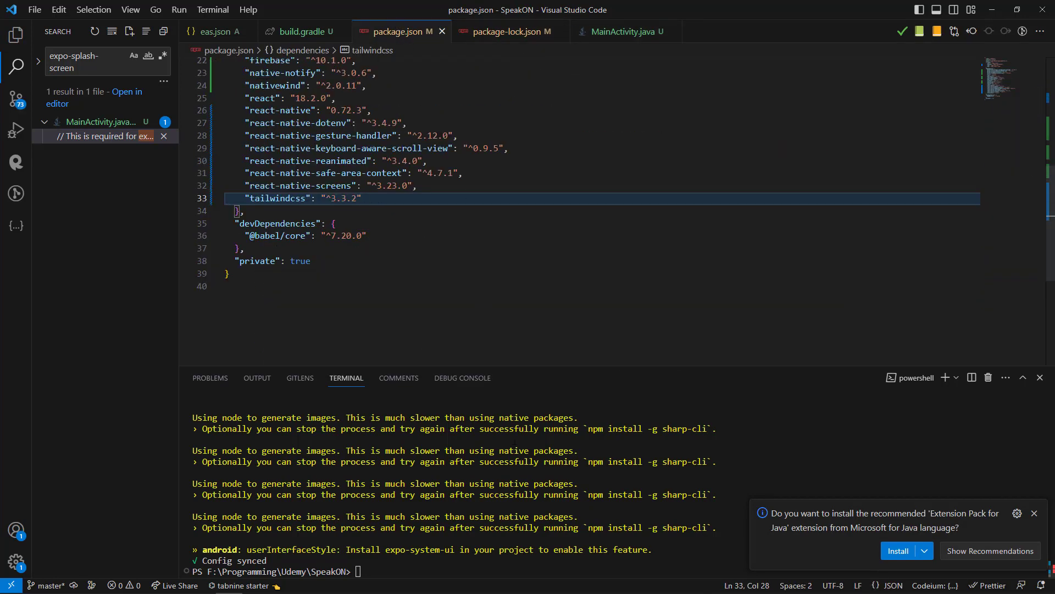
pyautogui.hotkey('ctrl', '`')
pyautogui.press('Up')
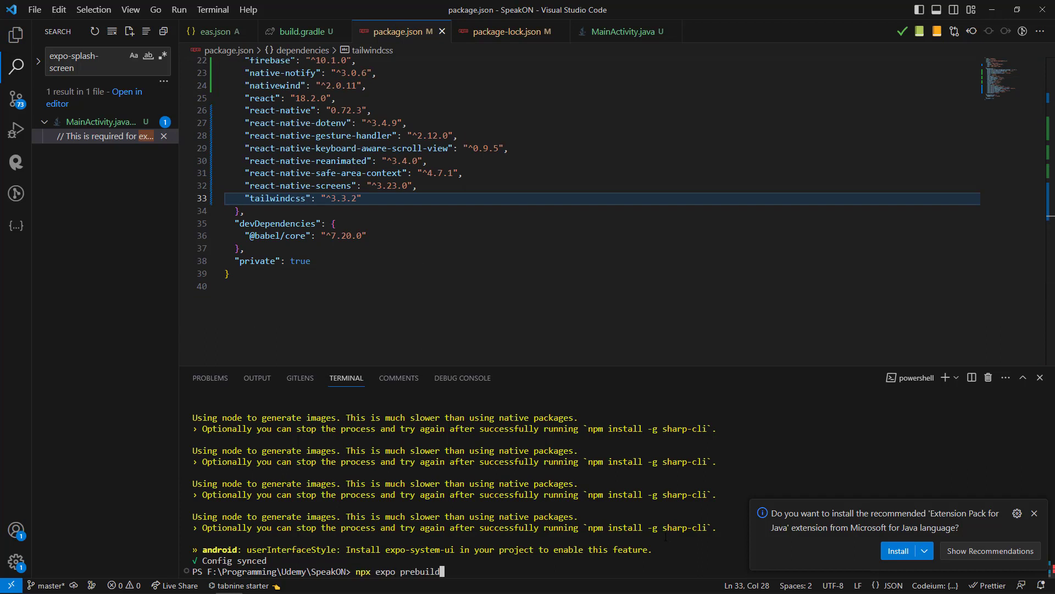
pyautogui.press('Up')
pyautogui.press('Up')
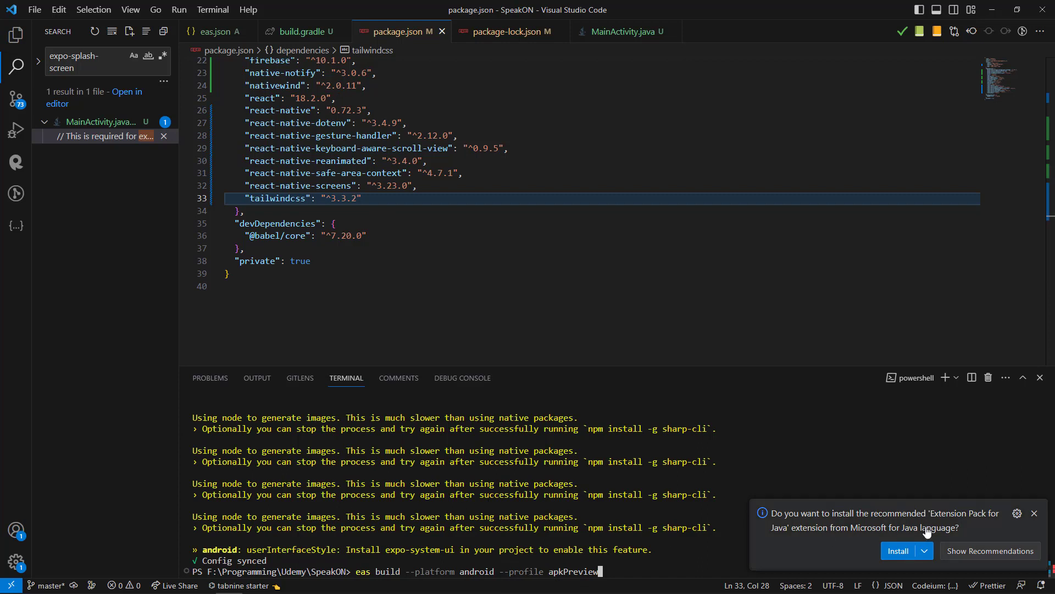
pyautogui.click(1035, 513)
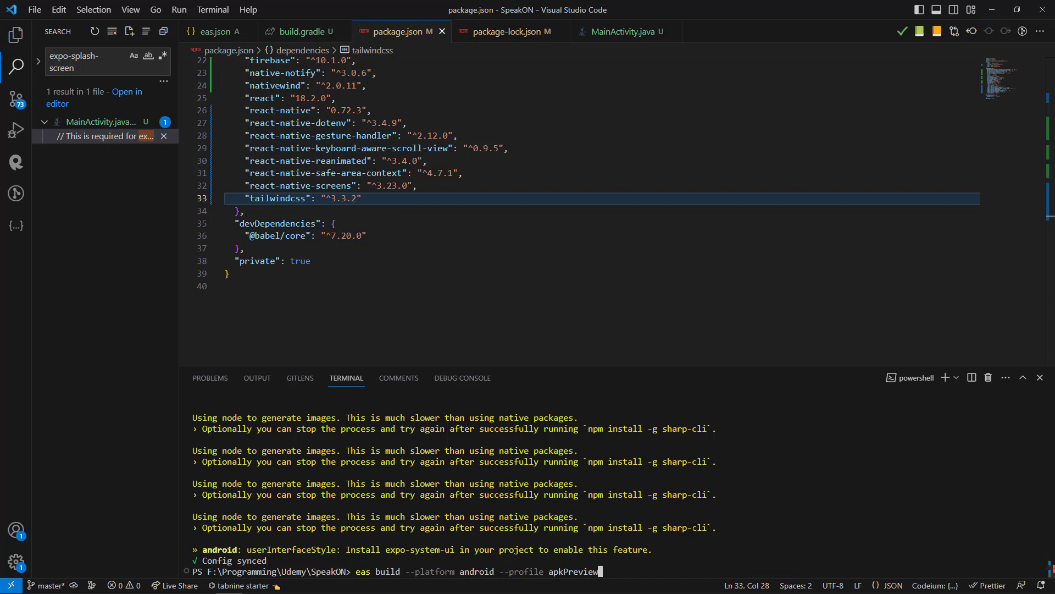